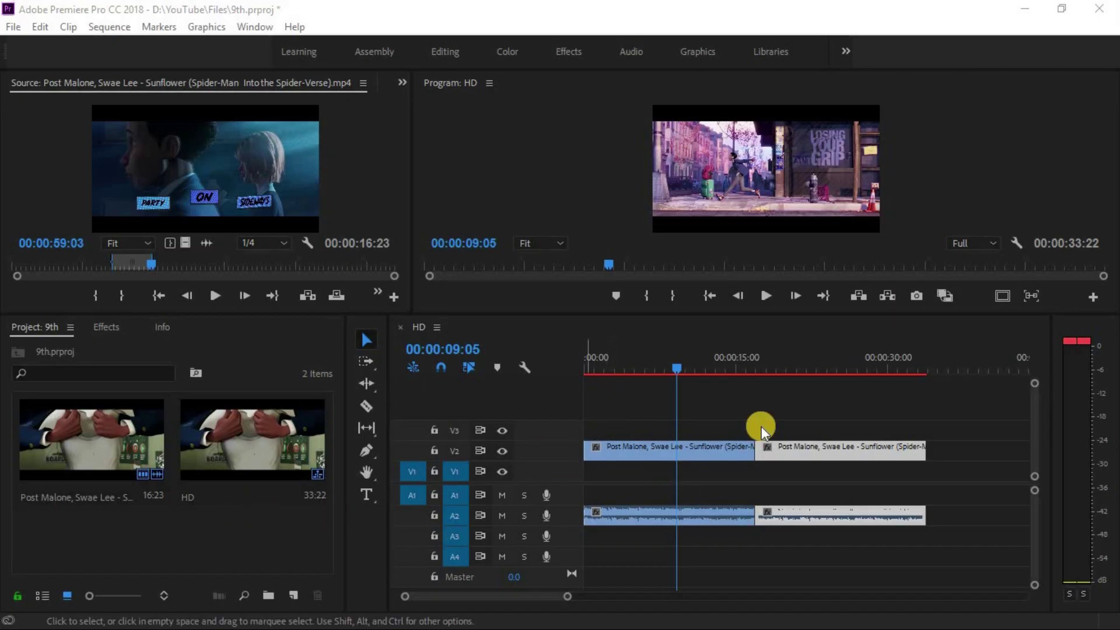
- Make the Ripple Edit tool (B) the active tool from the toolbar's trimming flyout
click(363, 336)
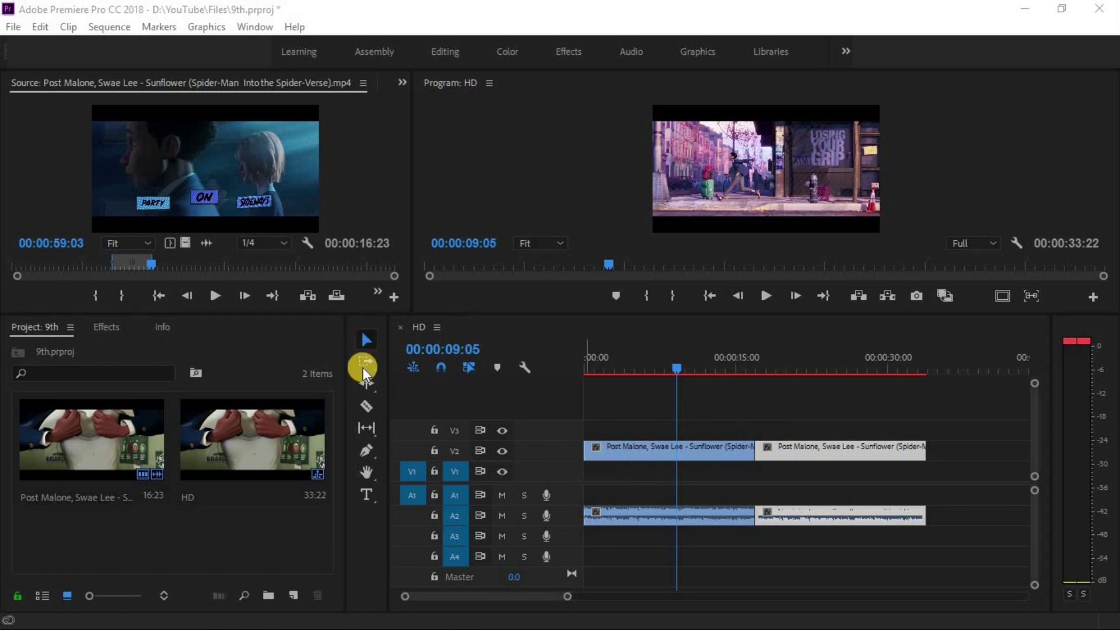
drag(363, 362, 443, 363)
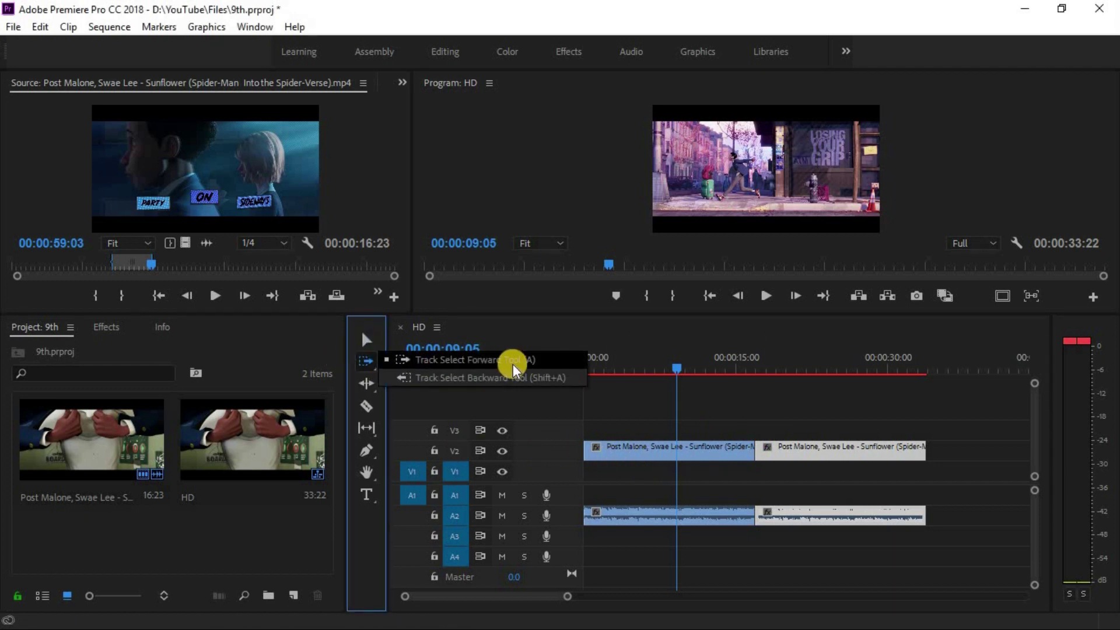
drag(513, 364, 536, 378)
drag(435, 380, 369, 333)
click(368, 337)
drag(364, 381, 408, 382)
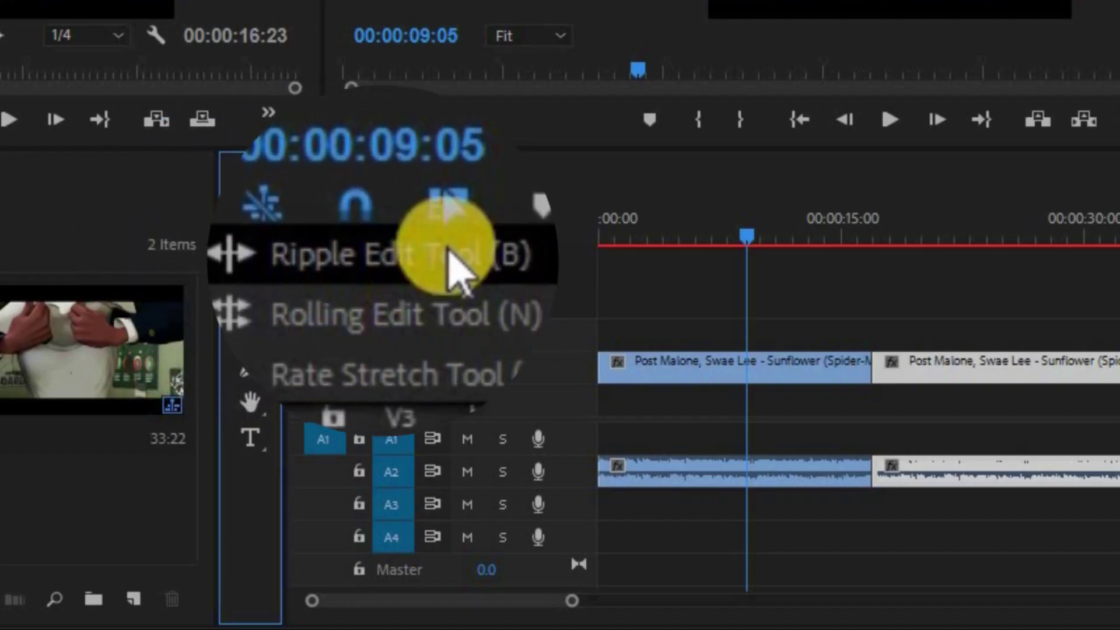
drag(448, 249, 458, 248)
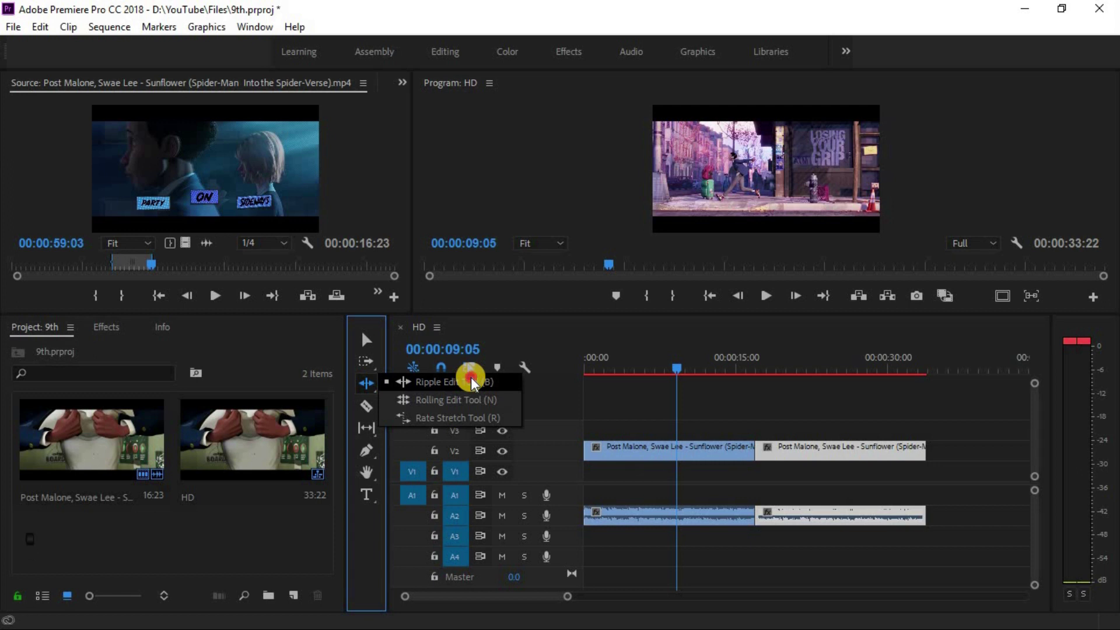
drag(470, 377, 470, 377)
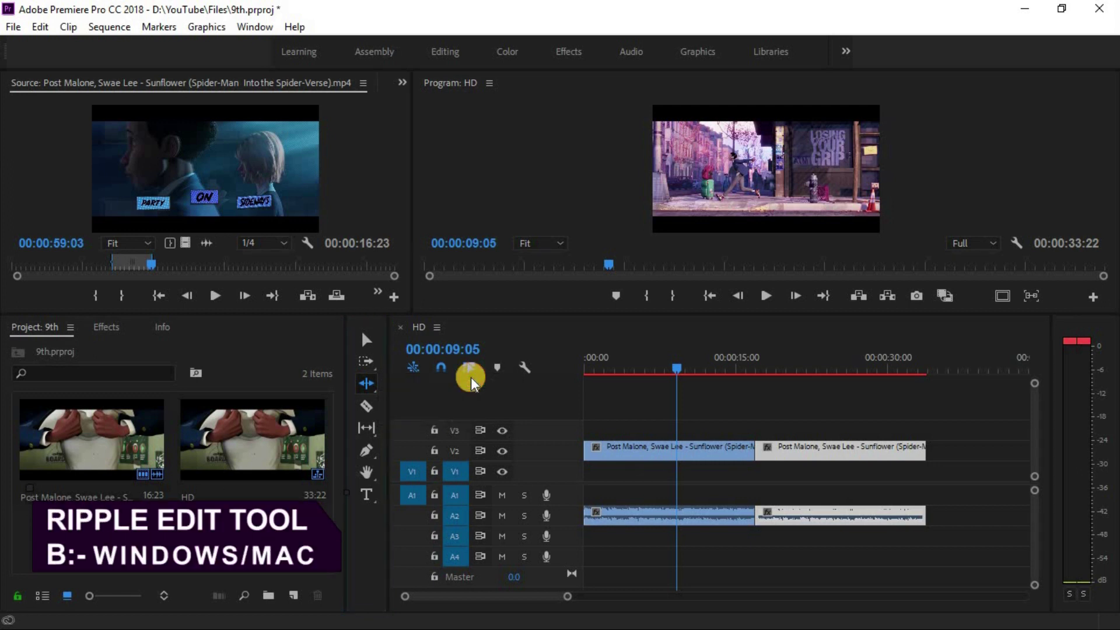
- Ripple-trim the first clip's out point left so the sequence shortens to 31:02
click(750, 446)
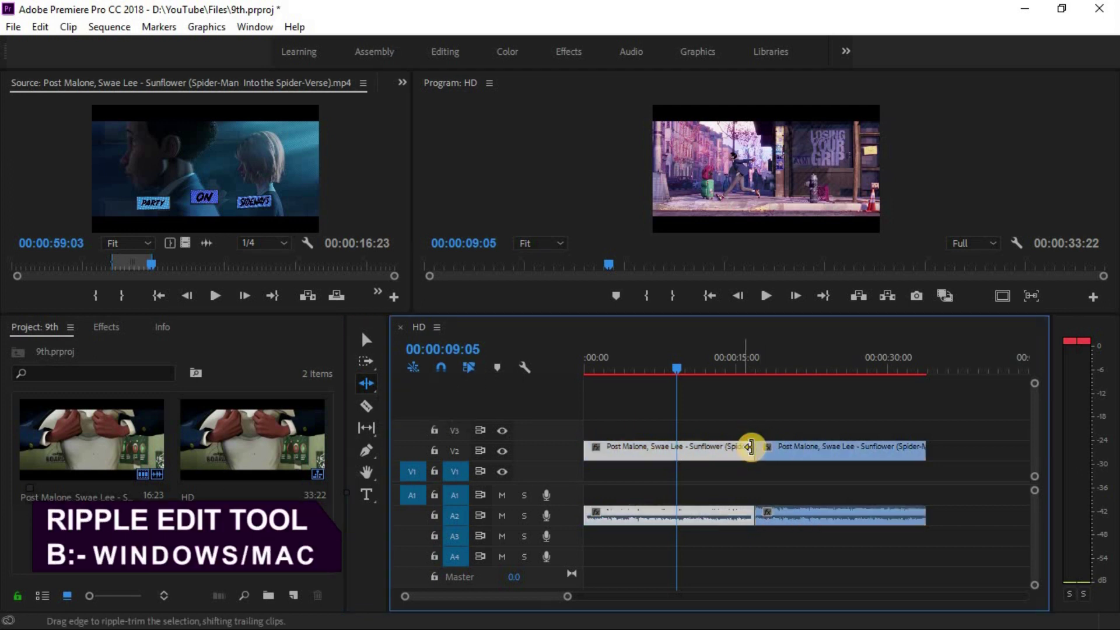
mouse_move(744, 446)
mouse_down()
mouse_move(656, 446)
mouse_move(730, 446)
mouse_up()
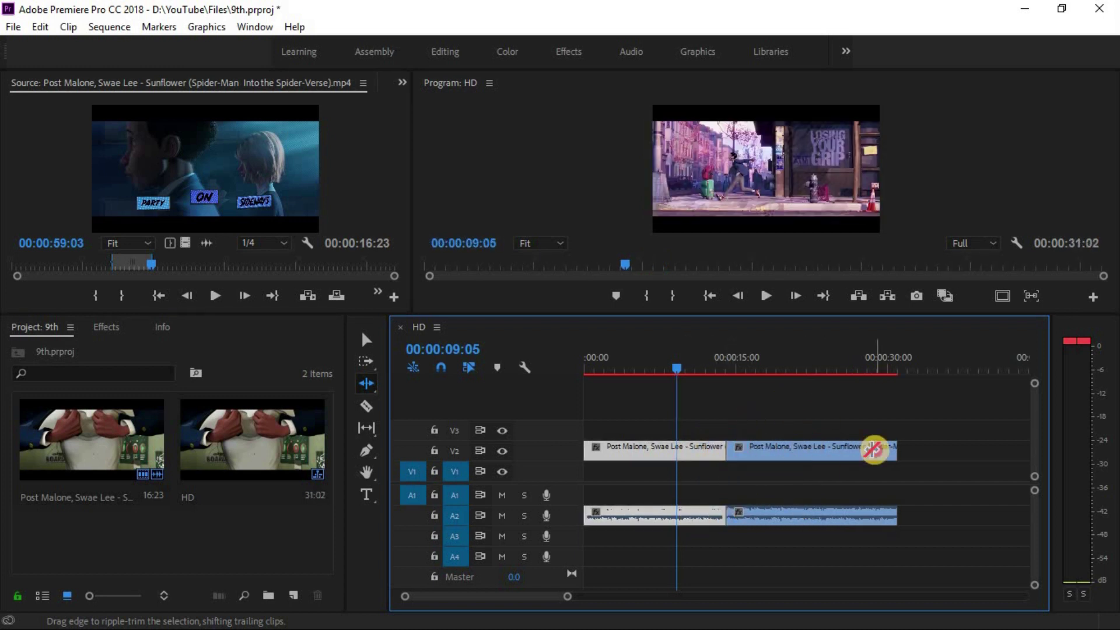
- Ripple-trim the second clip's end shorter, then switch to the Rolling Edit tool (N)
click(895, 450)
drag(884, 449, 865, 452)
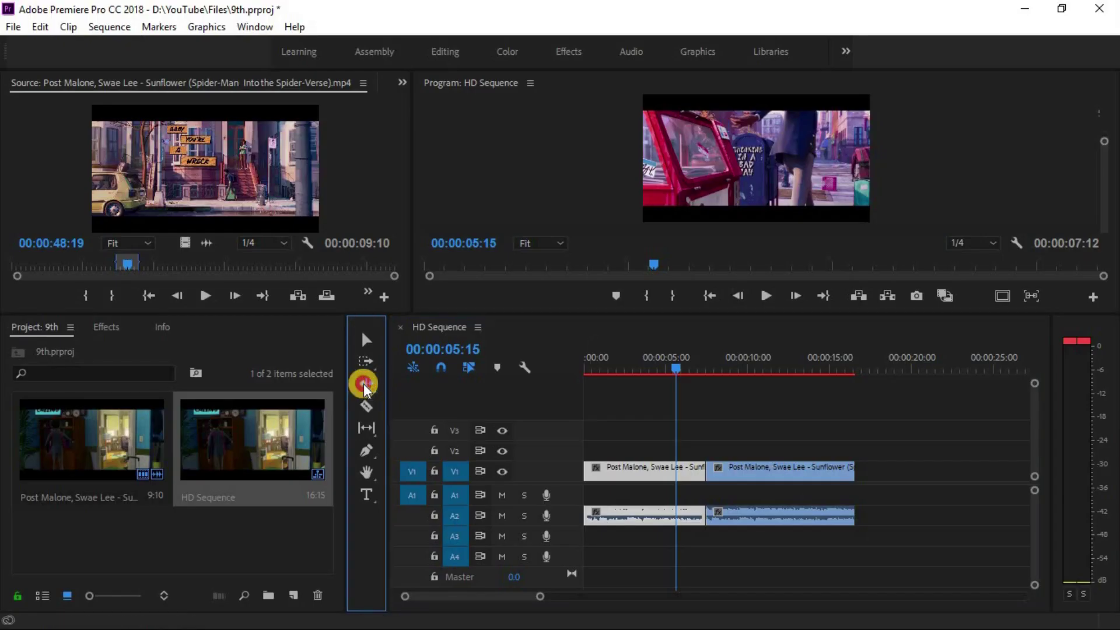
click(363, 383)
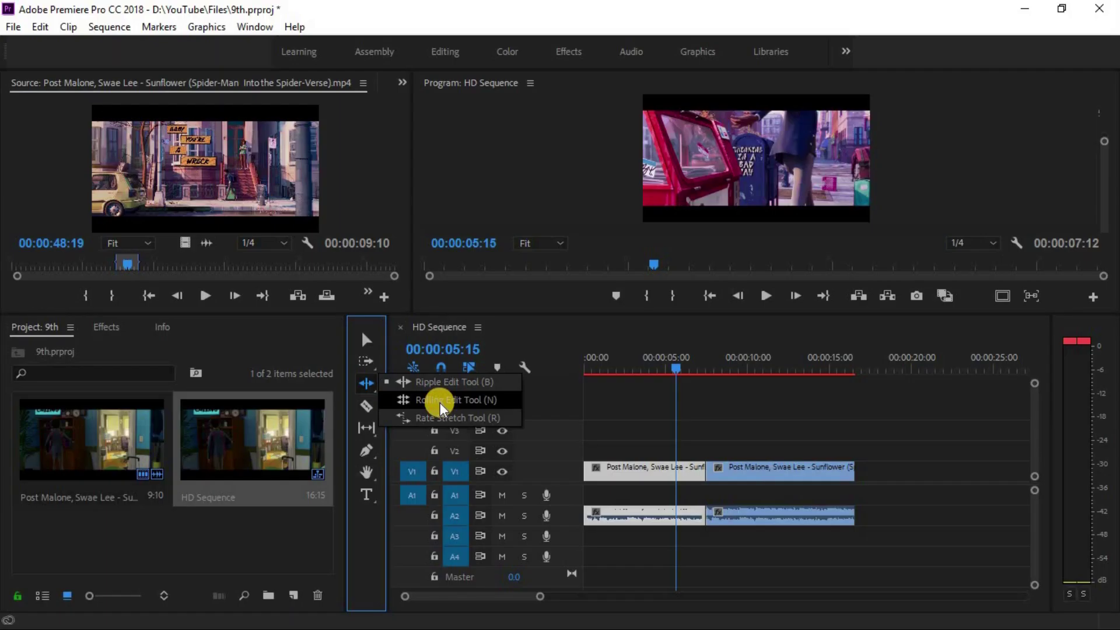
click(353, 323)
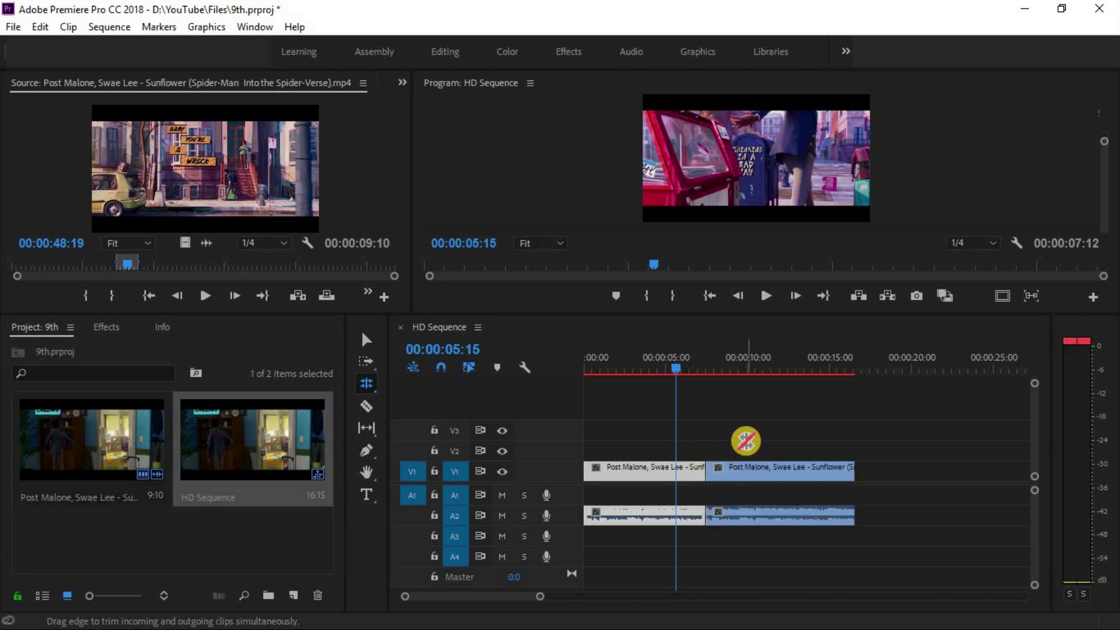
- Roll the cut between the two clips back and forth, settling near 7 seconds at 16:15 total
click(705, 466)
drag(694, 467, 683, 470)
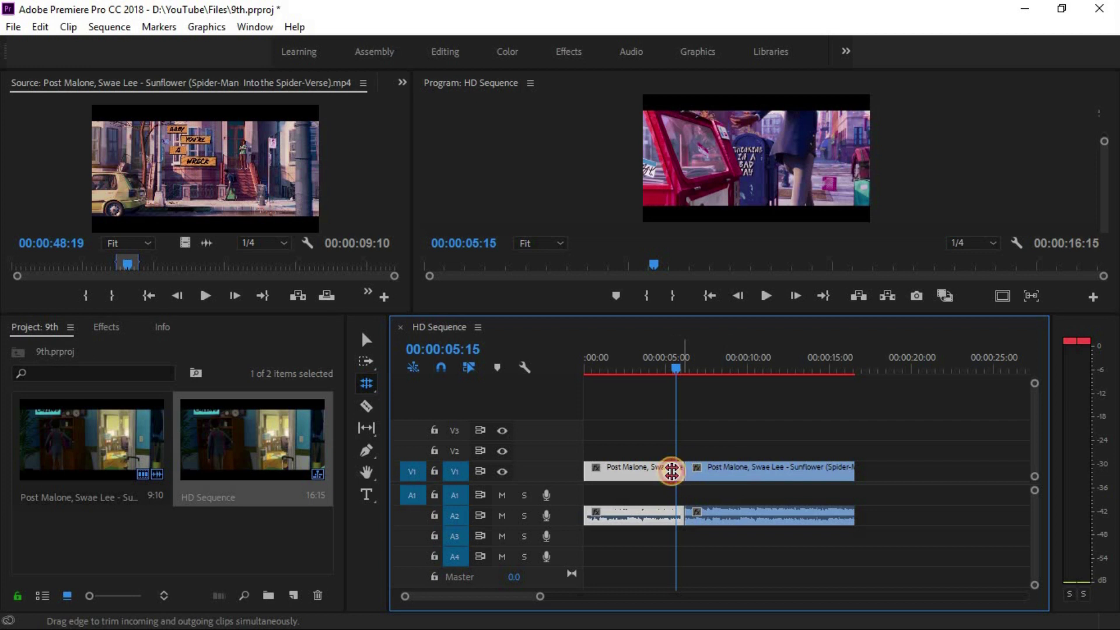
drag(669, 471, 655, 469)
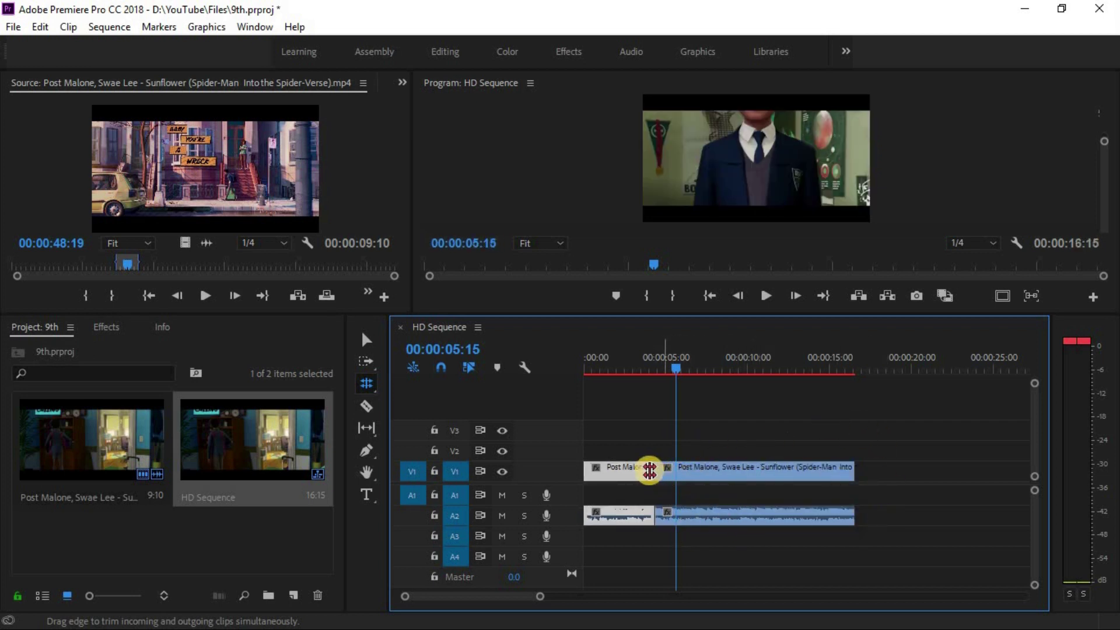
drag(643, 471, 721, 467)
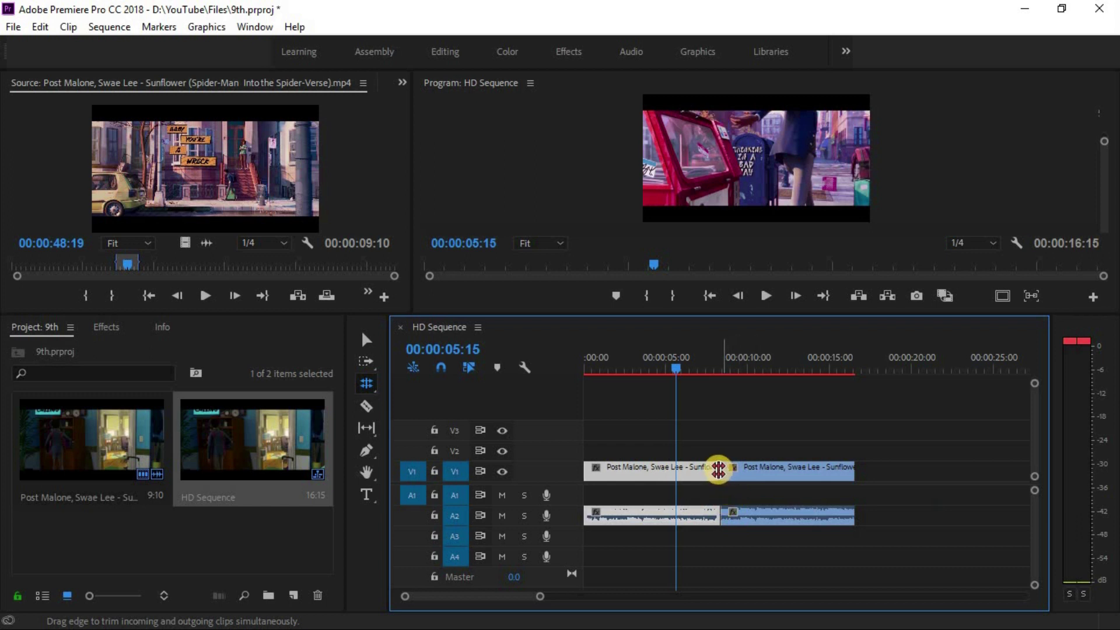
drag(704, 470, 711, 472)
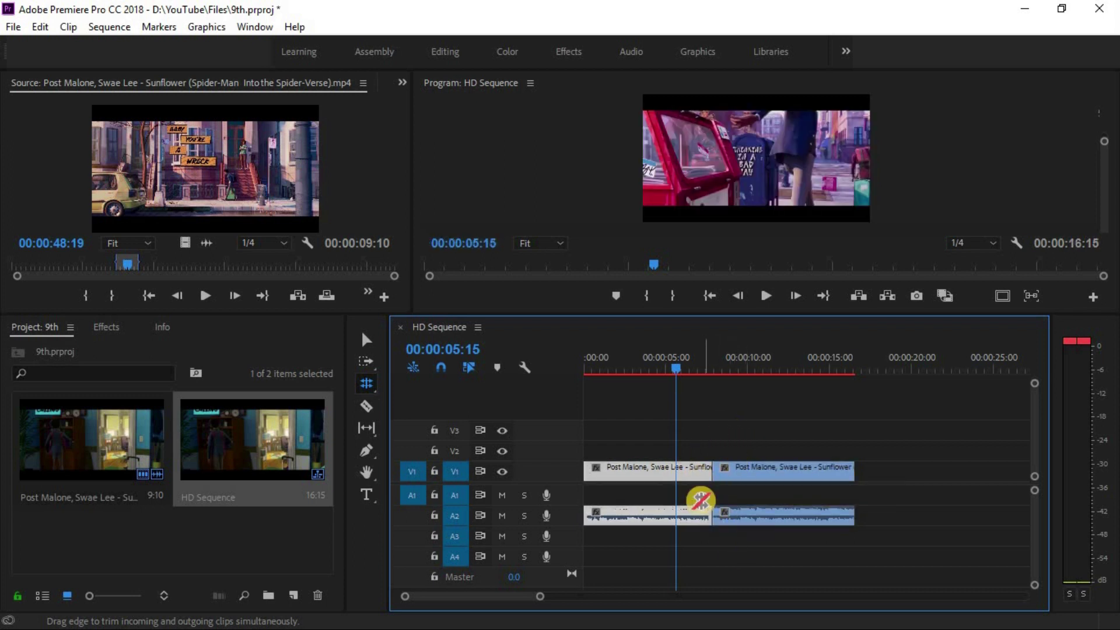
drag(363, 384, 520, 419)
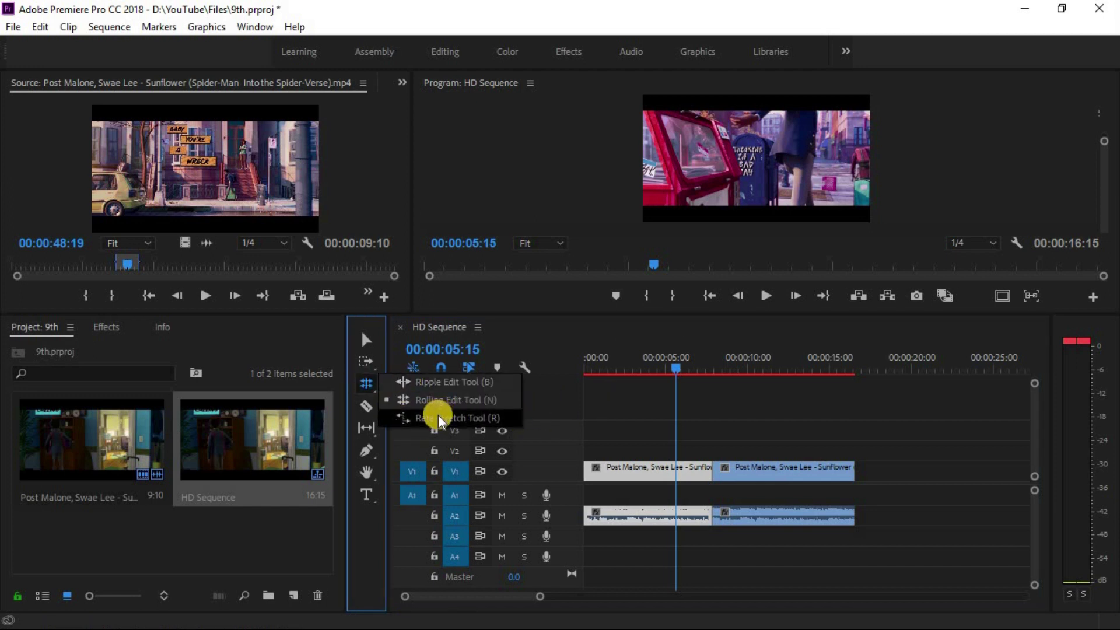
- Choose the Rate Stretch tool (R) from the Rolling Edit flyout
drag(438, 415, 439, 415)
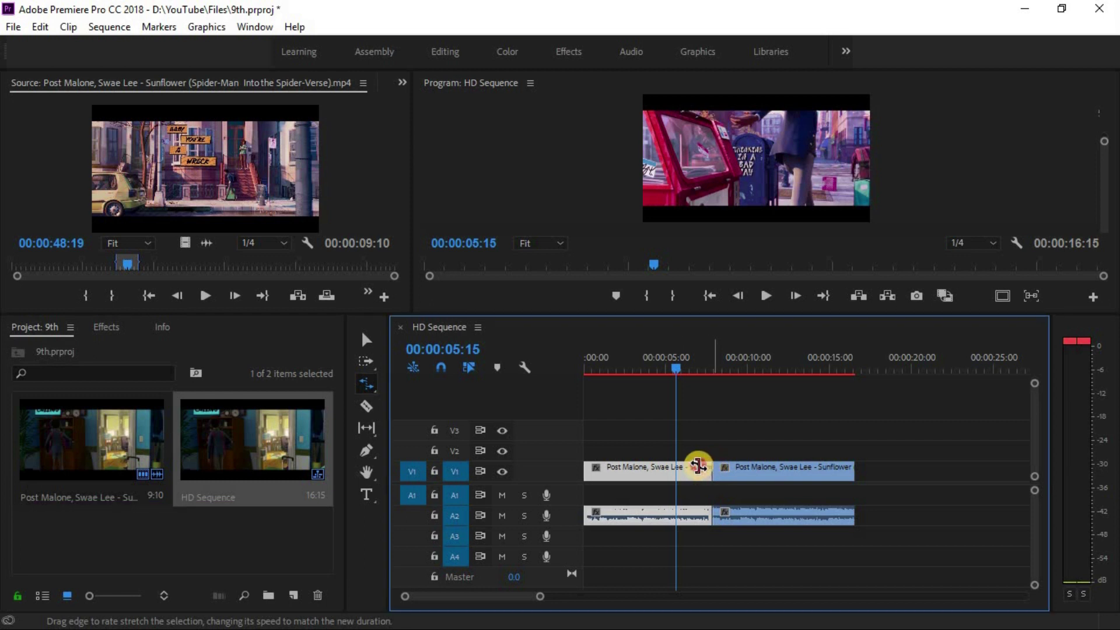
- Shorten the first clip to end near 7:11, leaving a gap, and play back the 19:03 sequence
drag(714, 466, 644, 467)
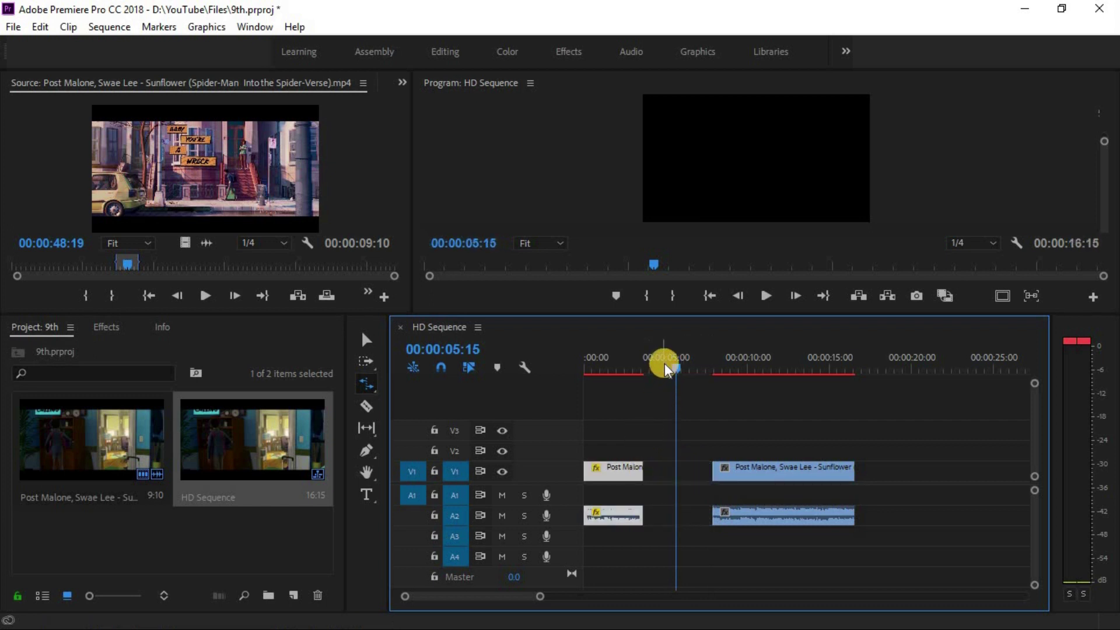
drag(663, 362, 616, 408)
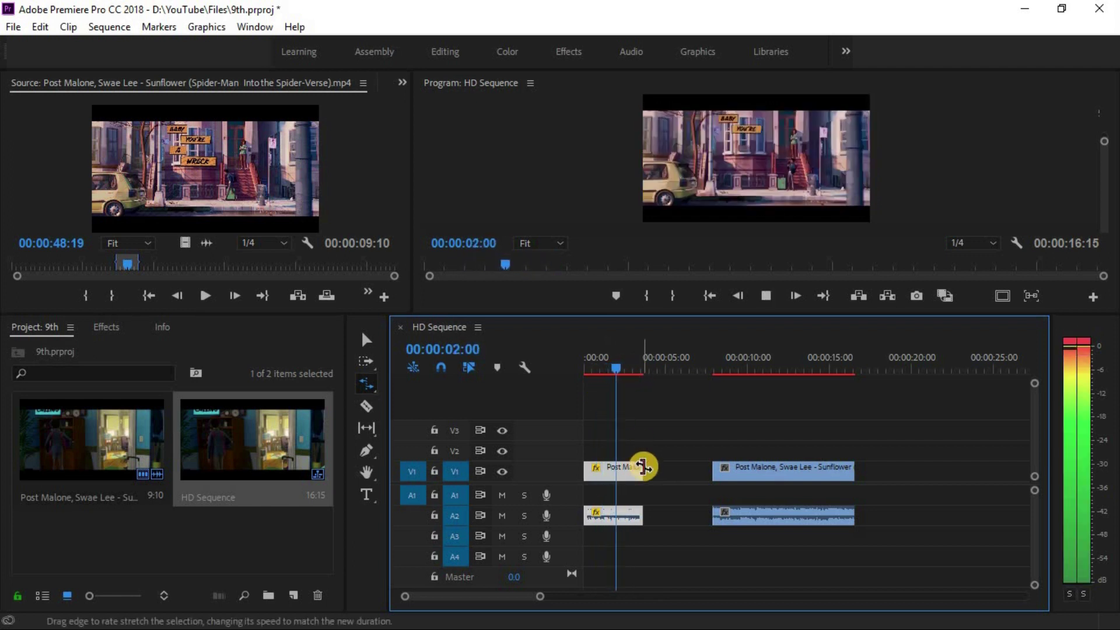
mouse_move(674, 467)
mouse_down()
mouse_move(712, 463)
mouse_move(695, 464)
mouse_up()
key(space)
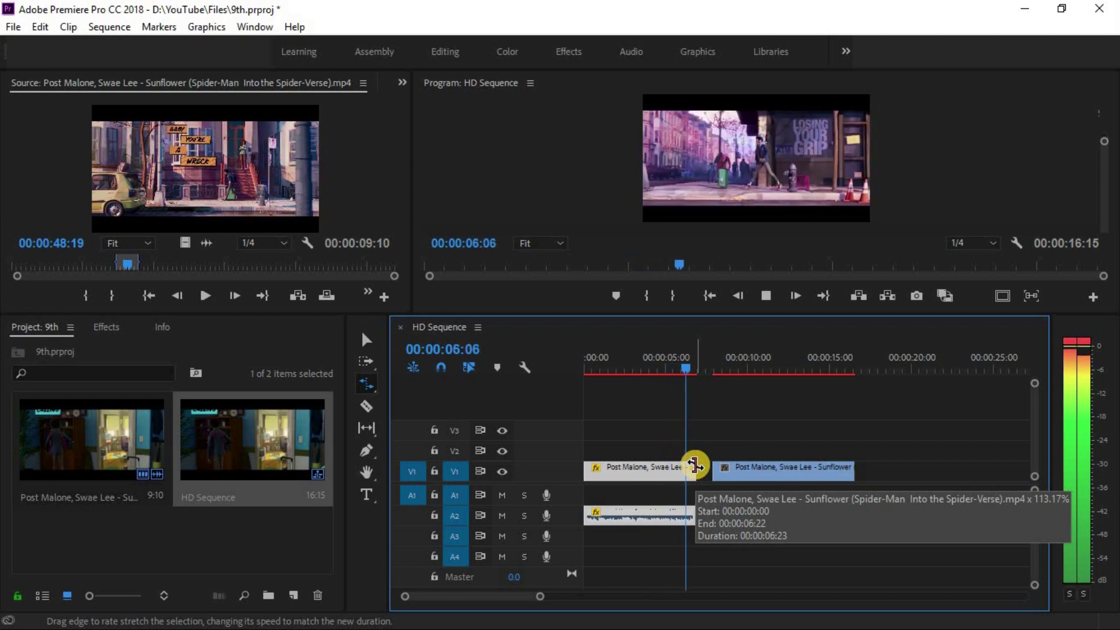
key(space)
drag(706, 465, 709, 460)
key(space)
key(space)
key(ctrl+z)
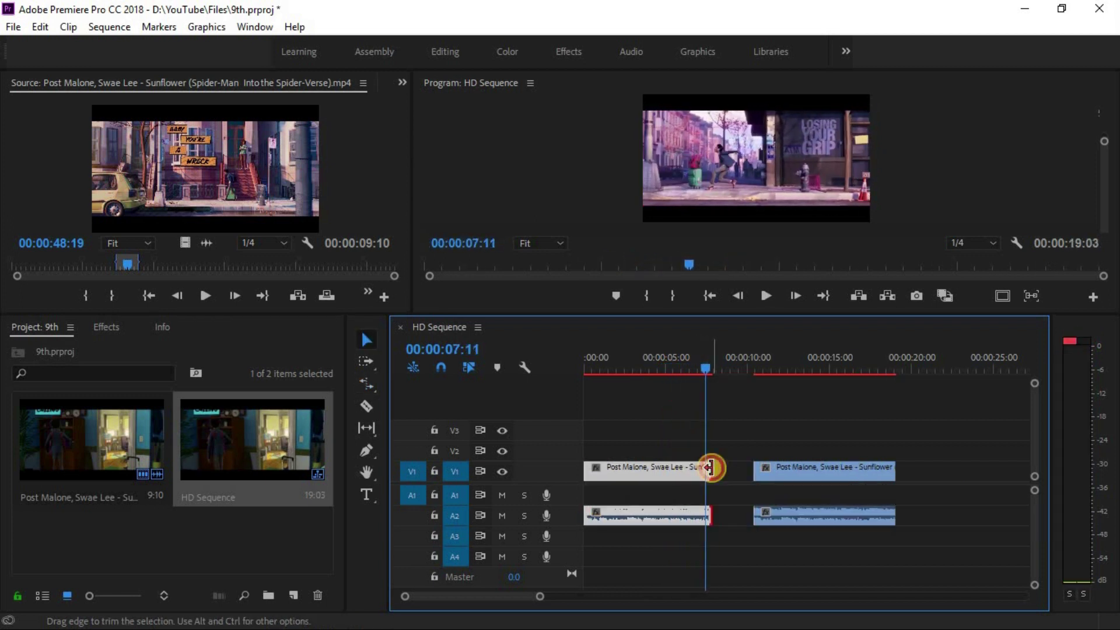
- Rate-stretch the first clip's end to meet the next clip and play it back
key(v)
click(376, 379)
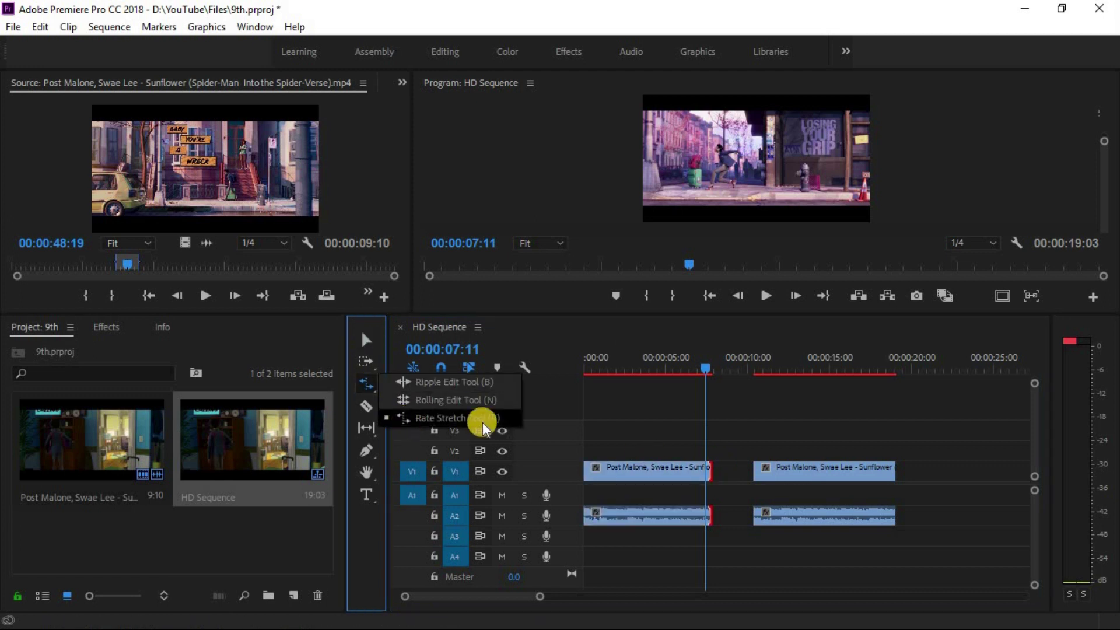
click(481, 422)
drag(712, 467, 747, 472)
key(space)
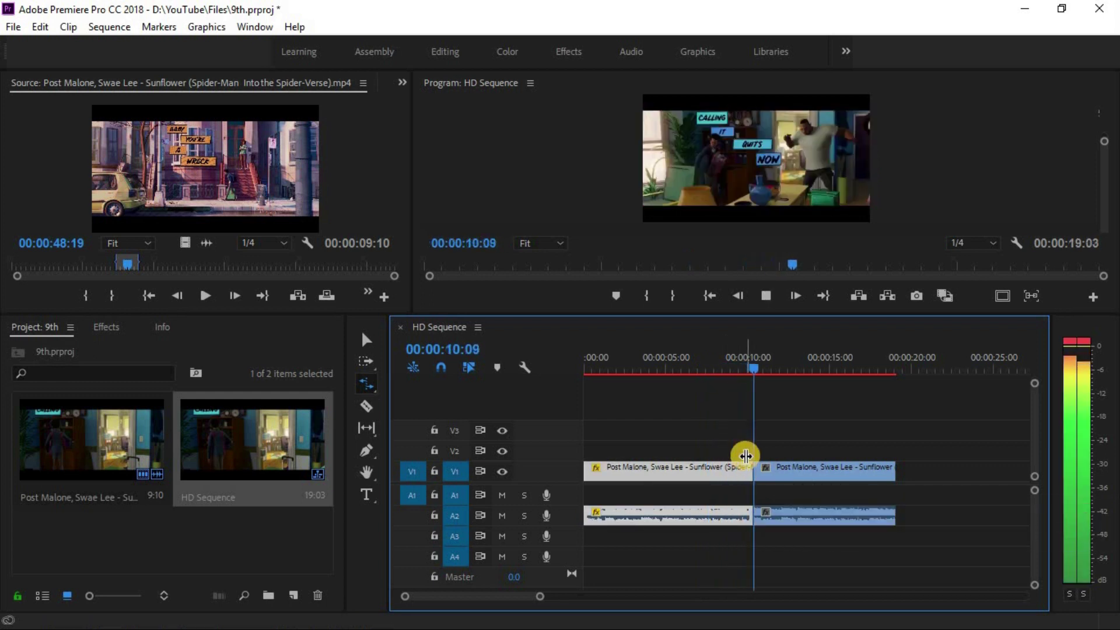
key(space)
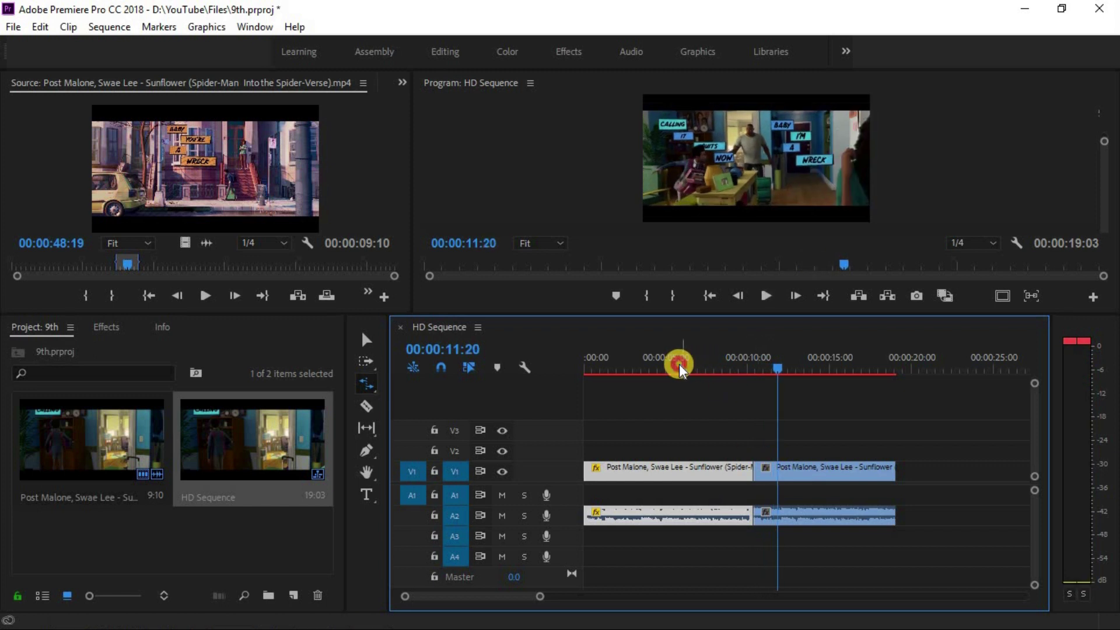
- Undo the speed stretch and open Clip Speed / Duration for the first clip with Ctrl+R
click(676, 365)
key(ctrl+z)
key(v)
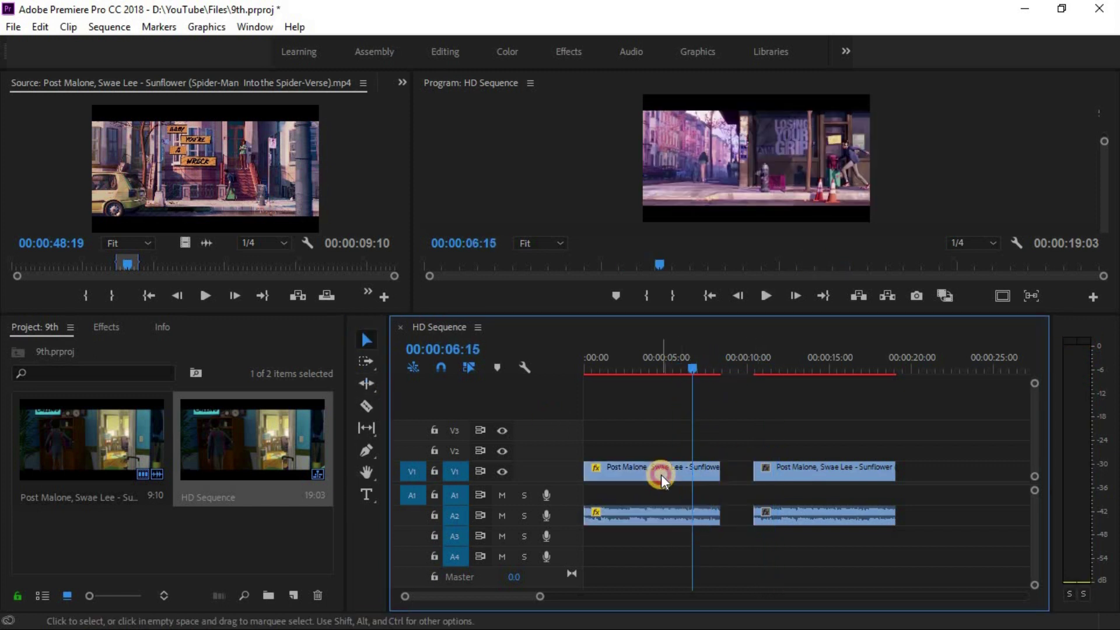
key(ctrl+r)
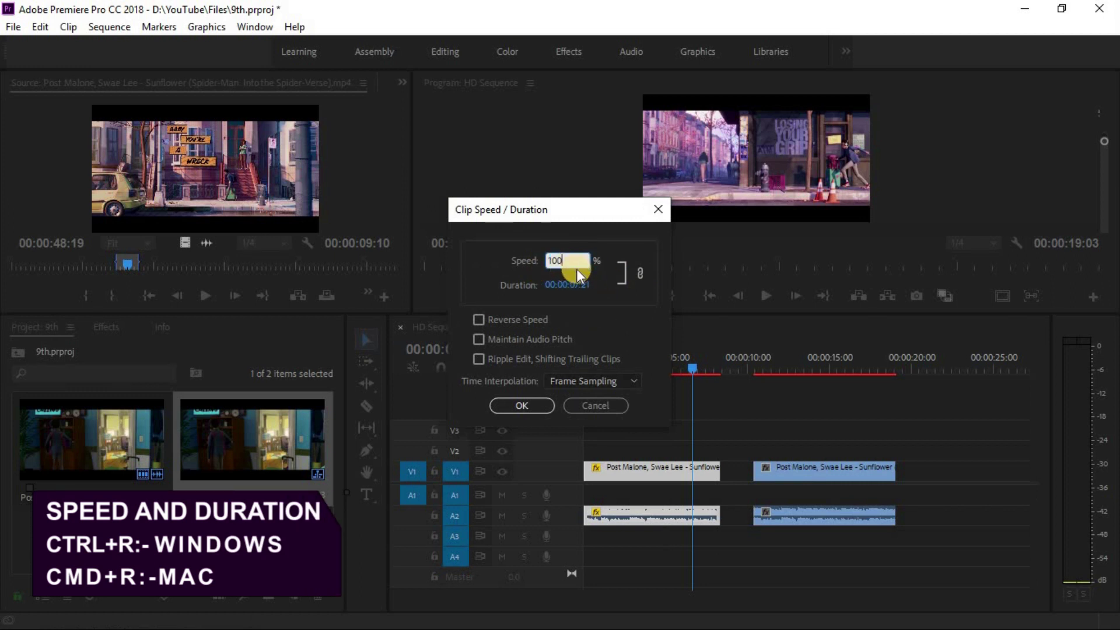
- Apply 100% speed (7:21 duration) to the first clip and preview it from about 00:00:03:15
click(529, 405)
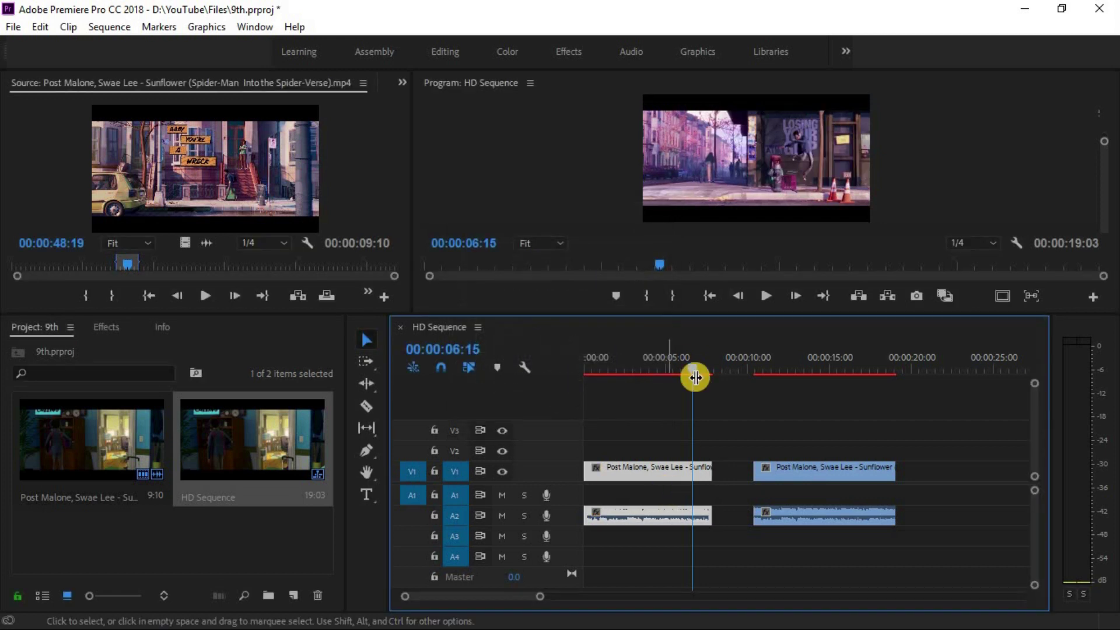
drag(680, 366, 663, 368)
key(space)
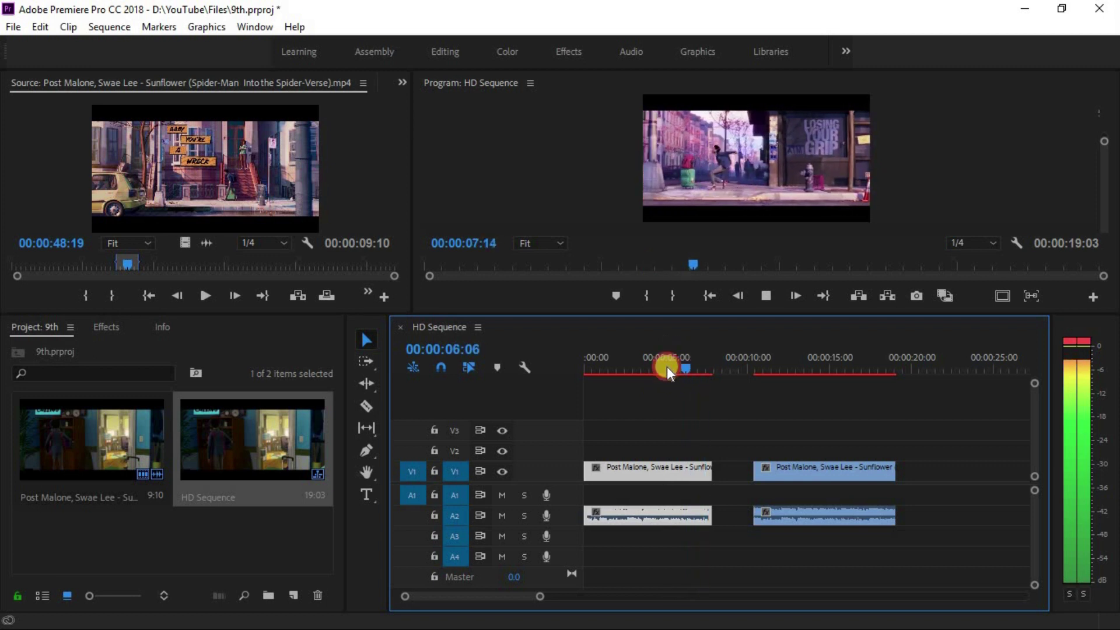
key(space)
drag(659, 366, 629, 374)
key(space)
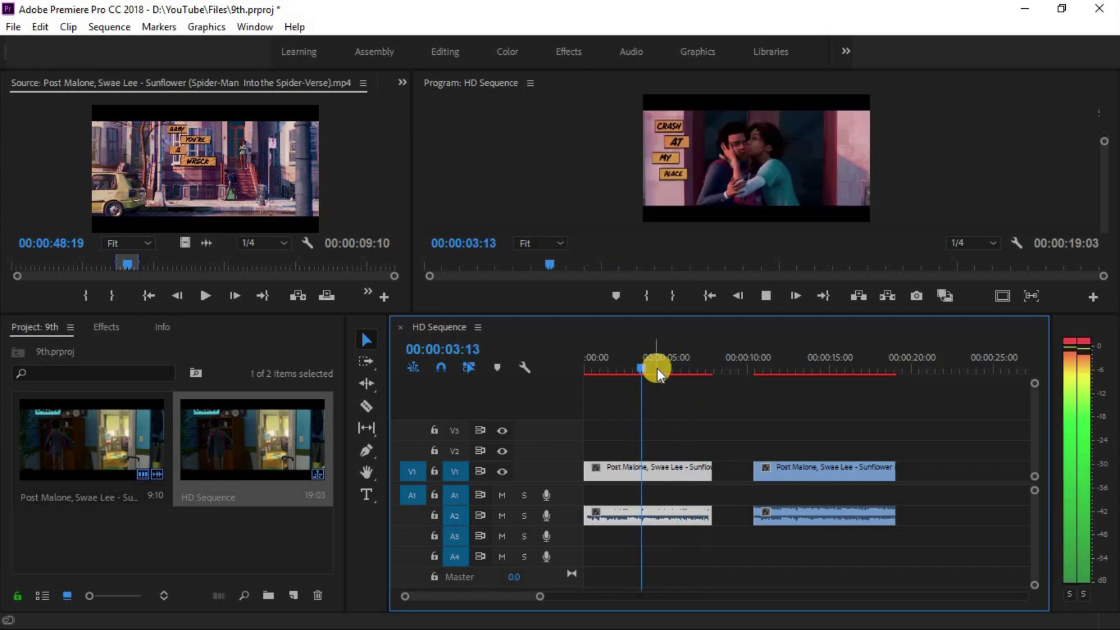
- Split the first clip at two points with the Razor tool (C)
click(713, 539)
key(Delete)
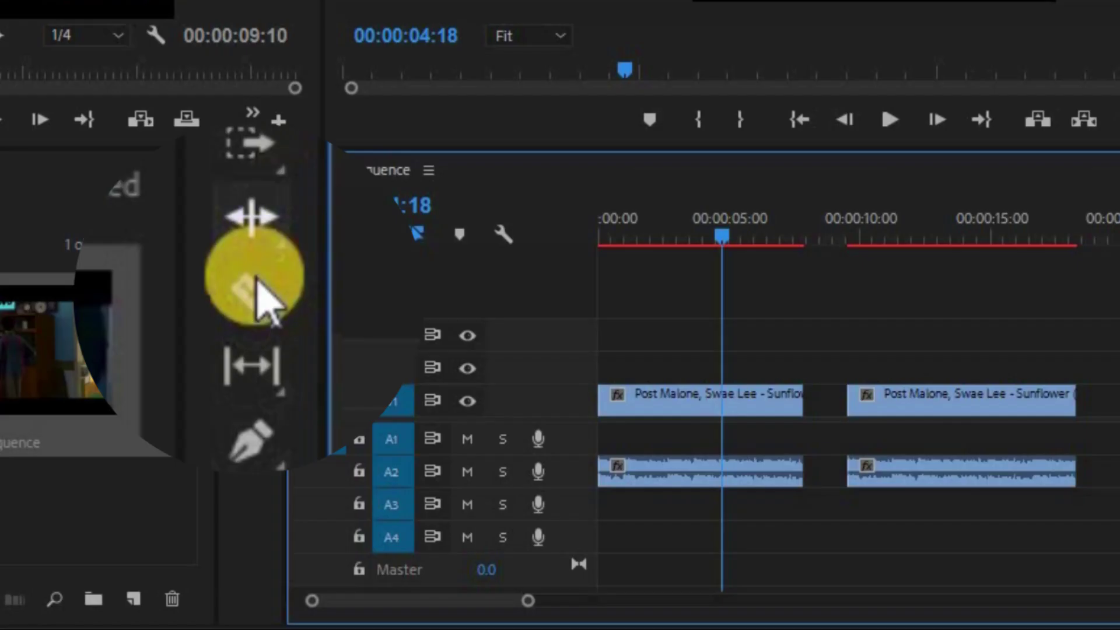
click(367, 406)
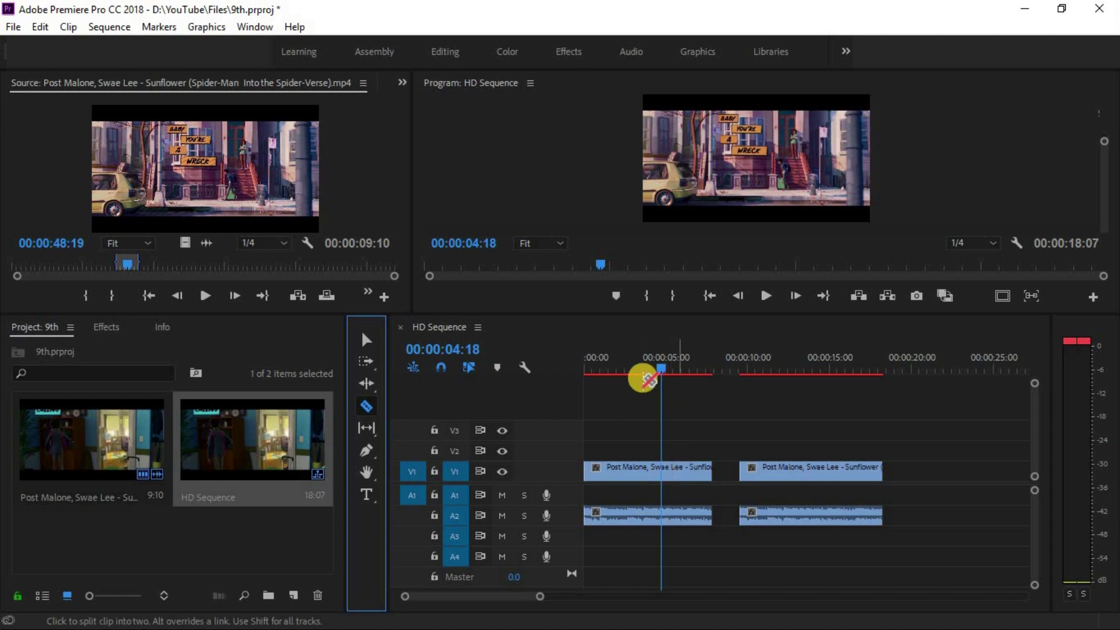
click(661, 469)
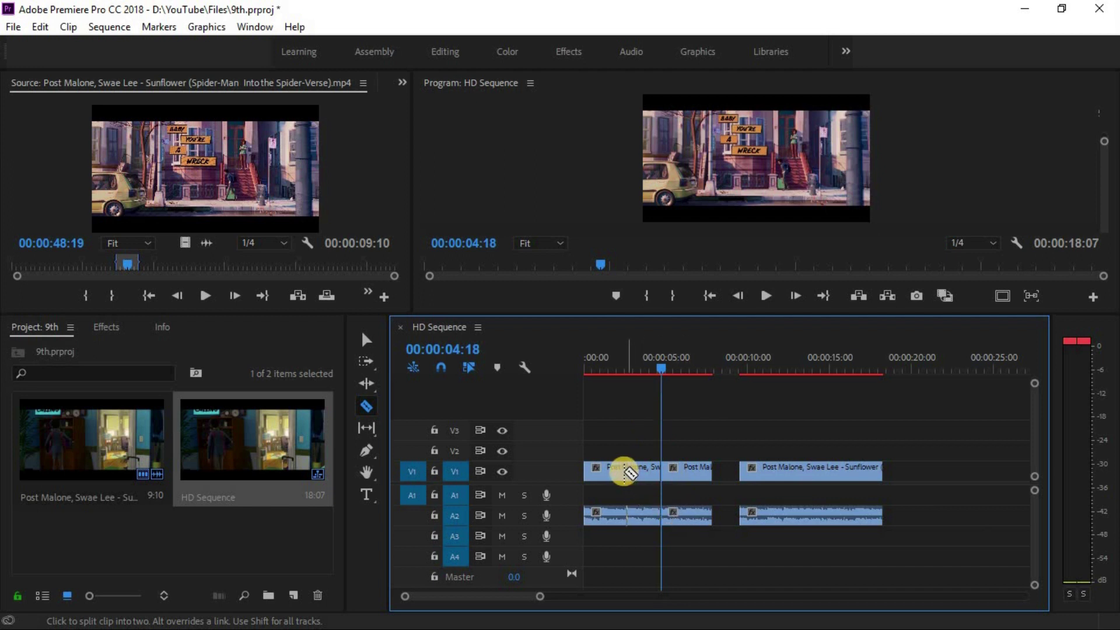
click(624, 471)
- Drag the later split piece right to a new spot, leaving a gap
click(366, 339)
click(677, 470)
click(636, 469)
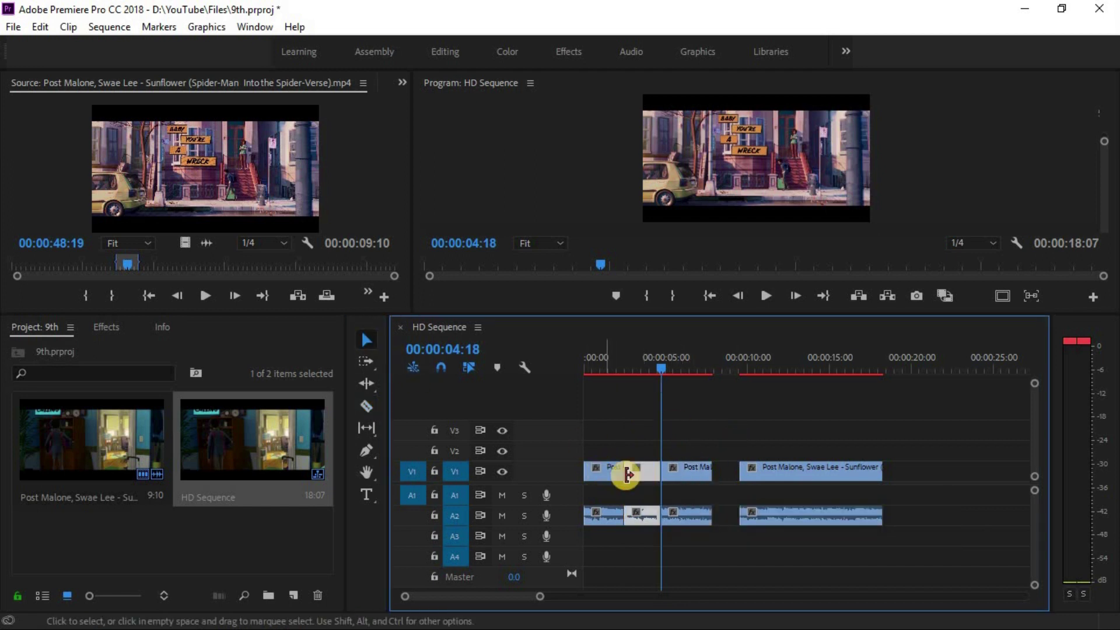
drag(682, 469, 728, 467)
- Lengthen the first clip, park the playhead at 00:00:02:05, and butt the three pieces together
mouse_move(690, 377)
mouse_down()
mouse_move(657, 367)
mouse_move(650, 379)
mouse_move(668, 377)
mouse_up()
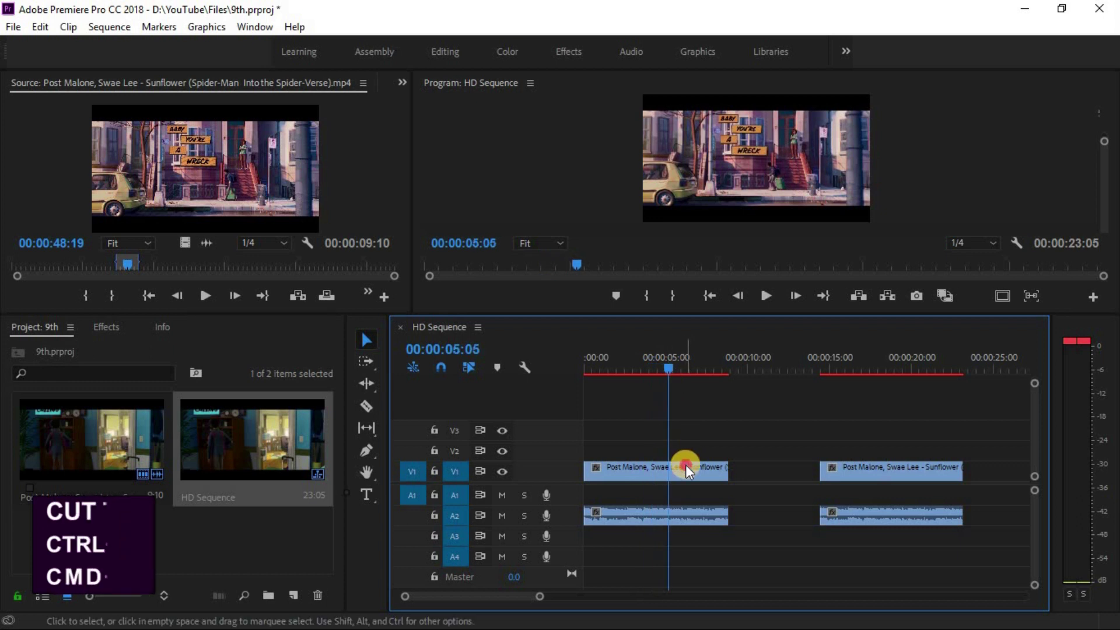
click(684, 464)
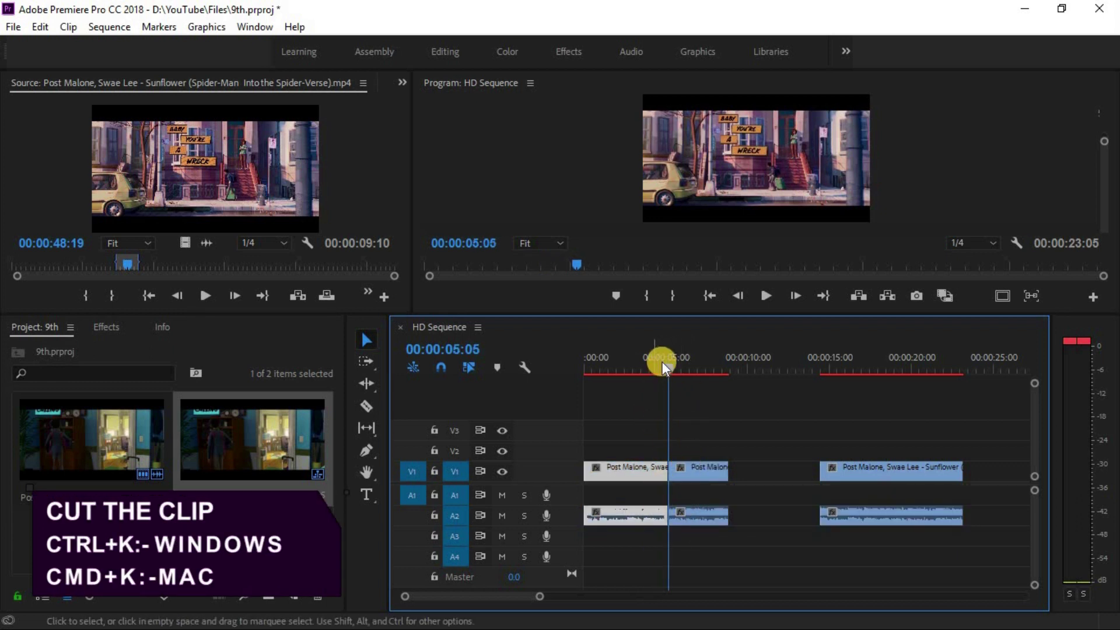
drag(663, 367, 623, 373)
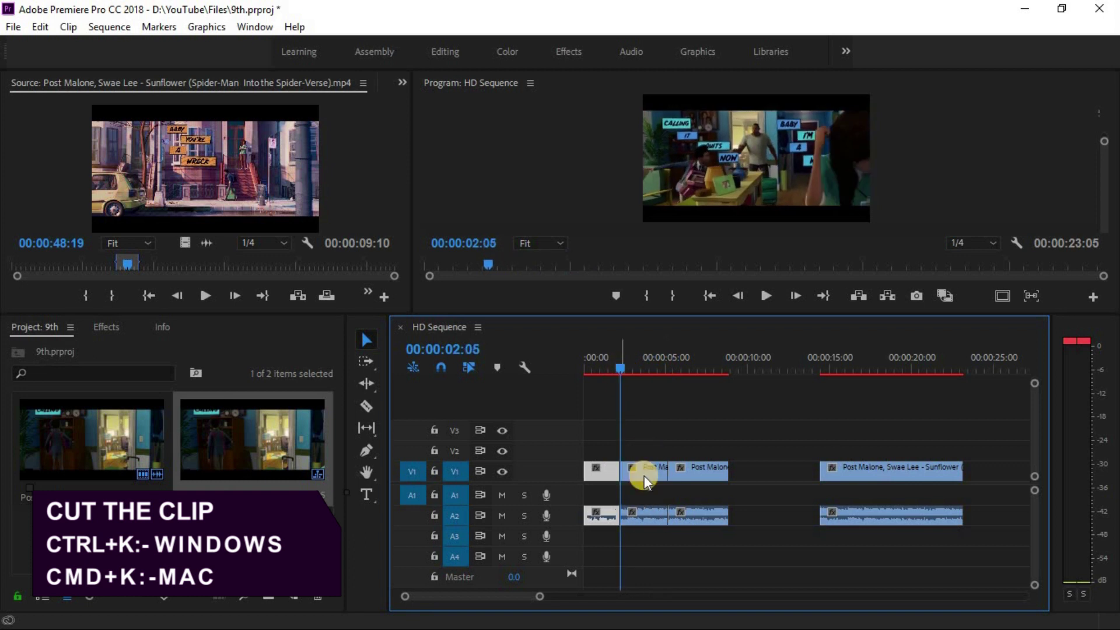
drag(677, 468, 625, 475)
drag(712, 477, 688, 479)
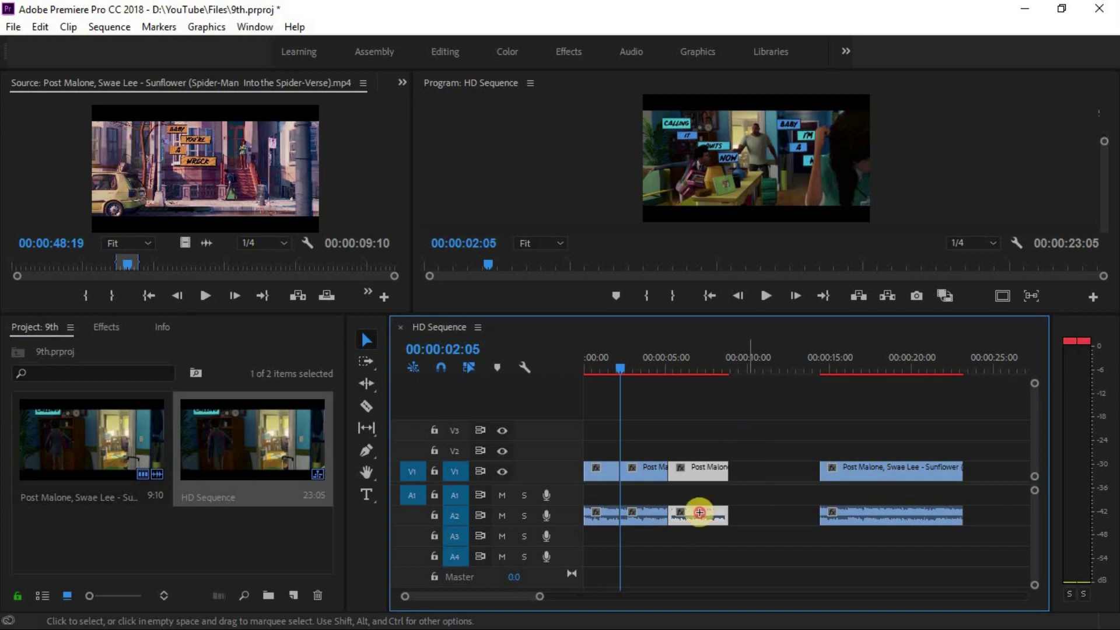